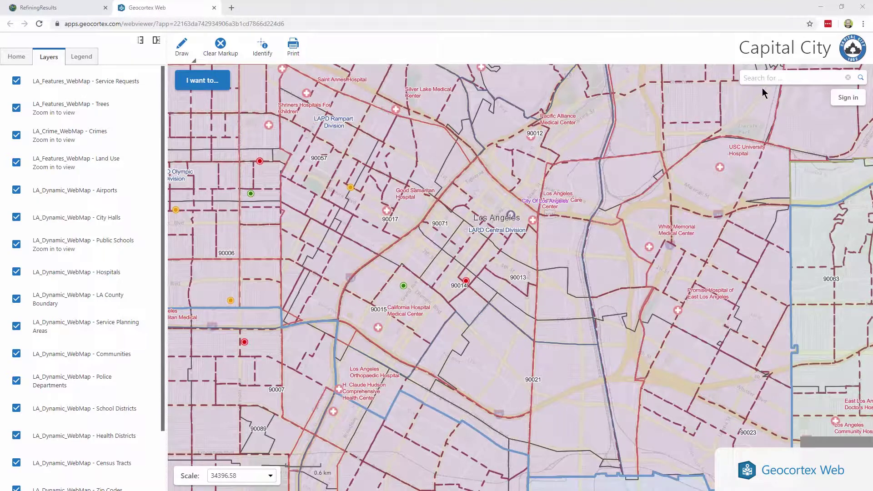
- Rerun the recent 'Los Angeles' search to list its 200 results, then reopen the search suggestions
click(770, 78)
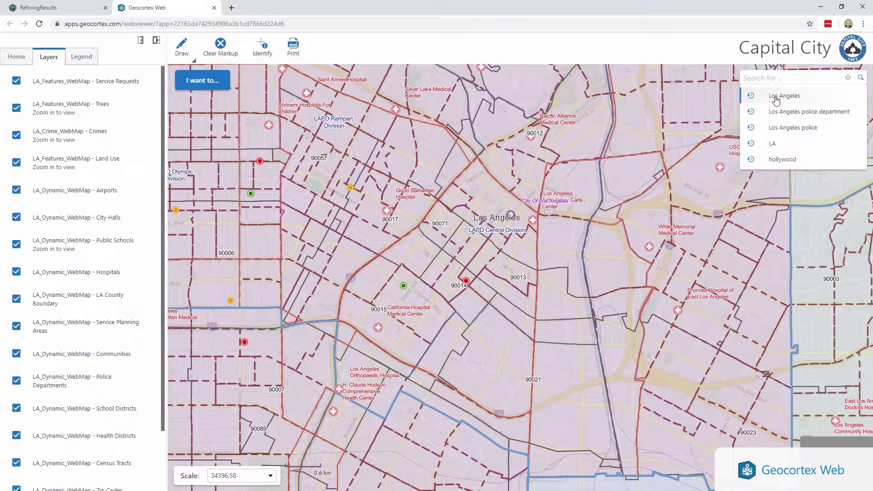
click(776, 96)
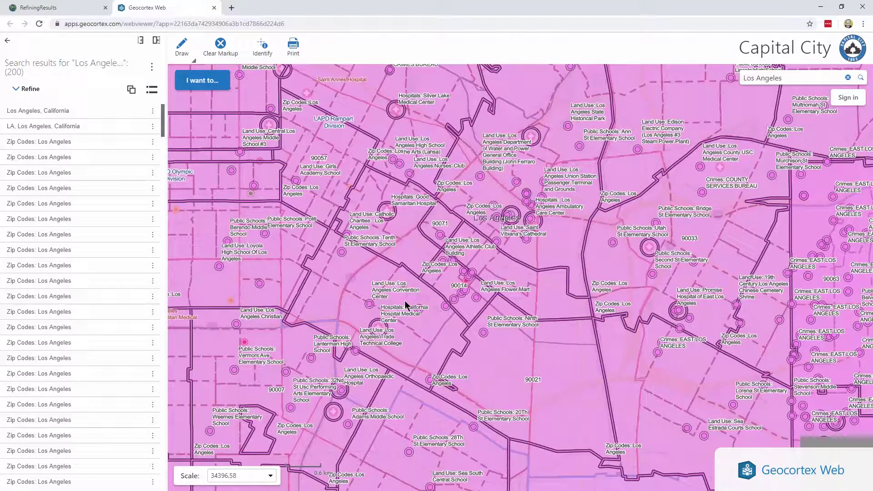
click(791, 79)
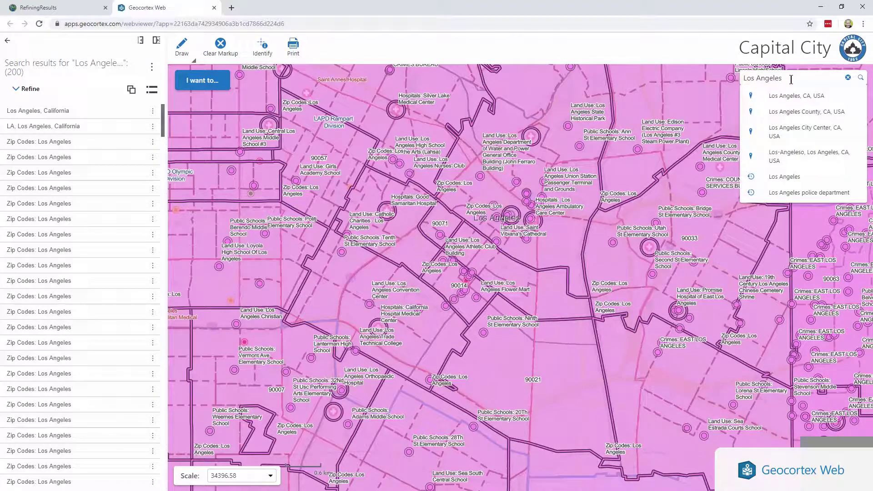
- Search for 'Los Angeles police department', zoom around downtown, then clear the search
click(787, 193)
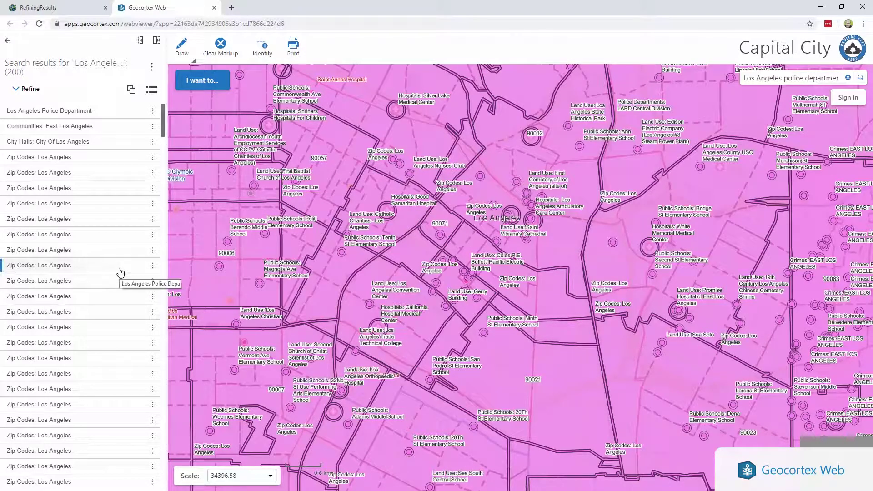
scroll(465, 295, down, 2)
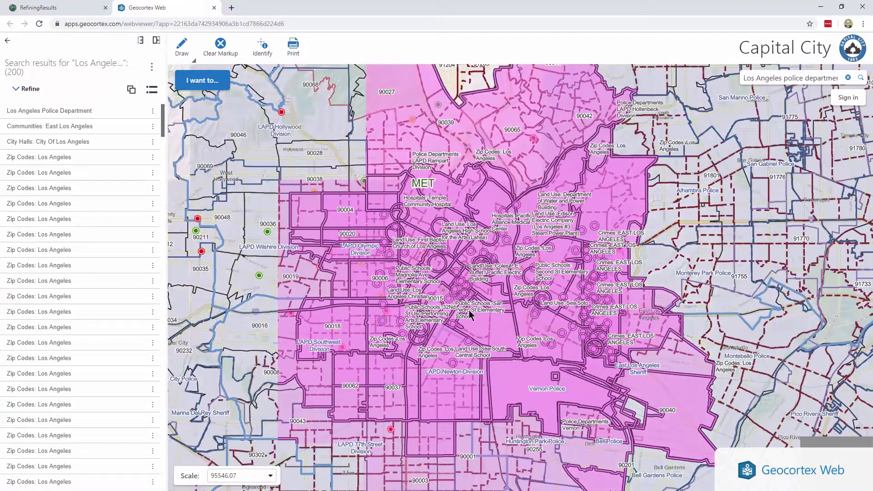
scroll(460, 309, up, 3)
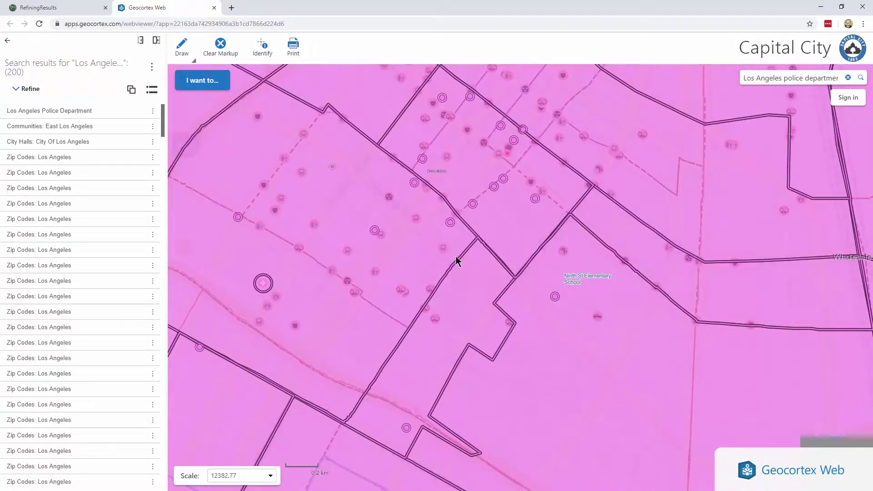
scroll(468, 298, up, 3)
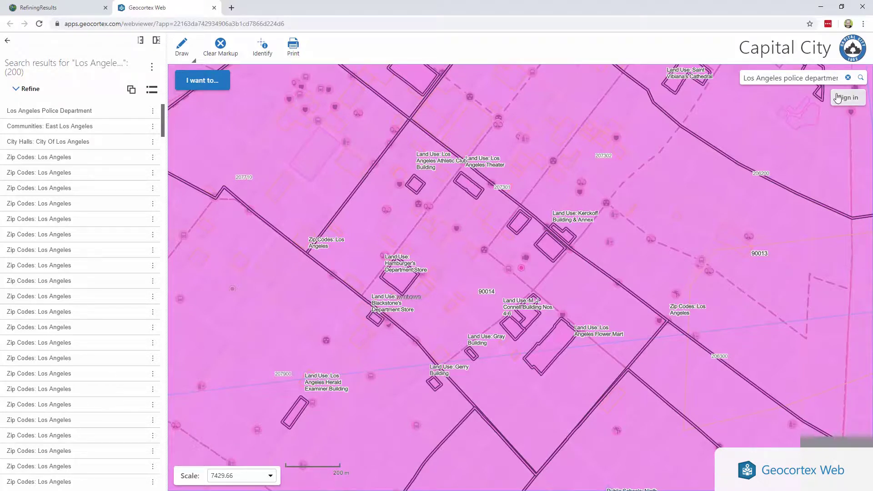
click(848, 77)
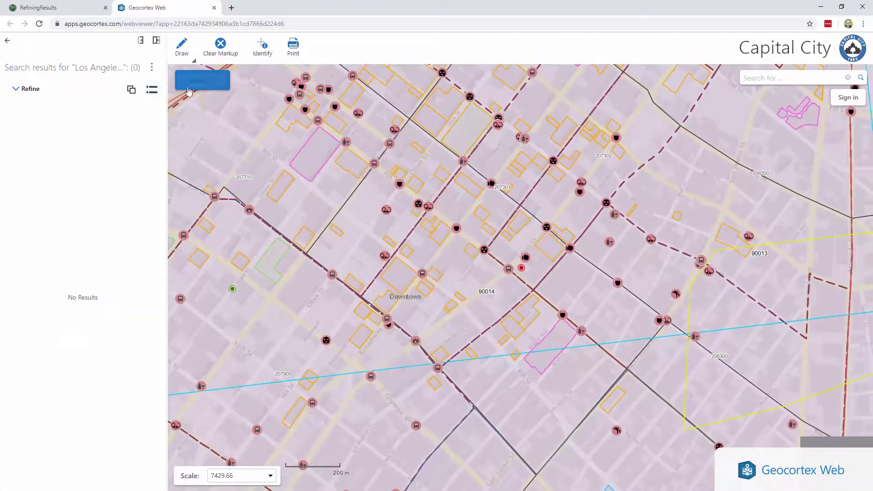
- Return the map to its initial view and rerun the recent 'Los Angeles' search
click(200, 81)
click(214, 119)
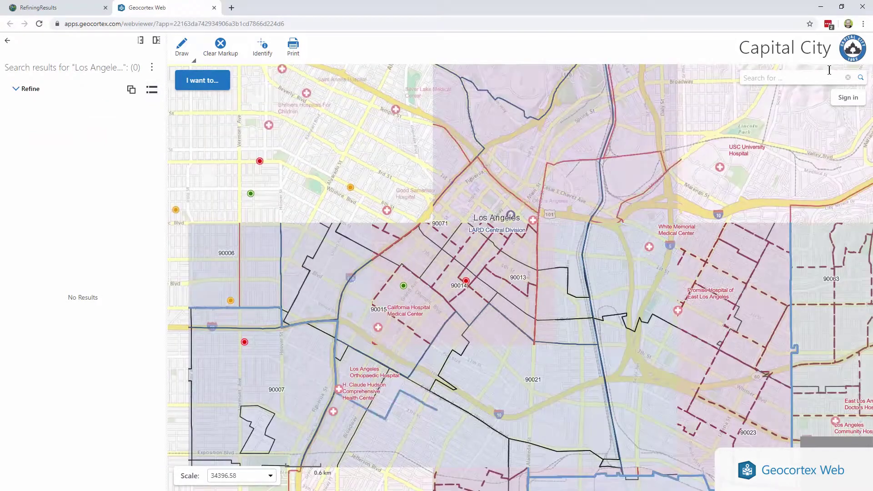
click(803, 78)
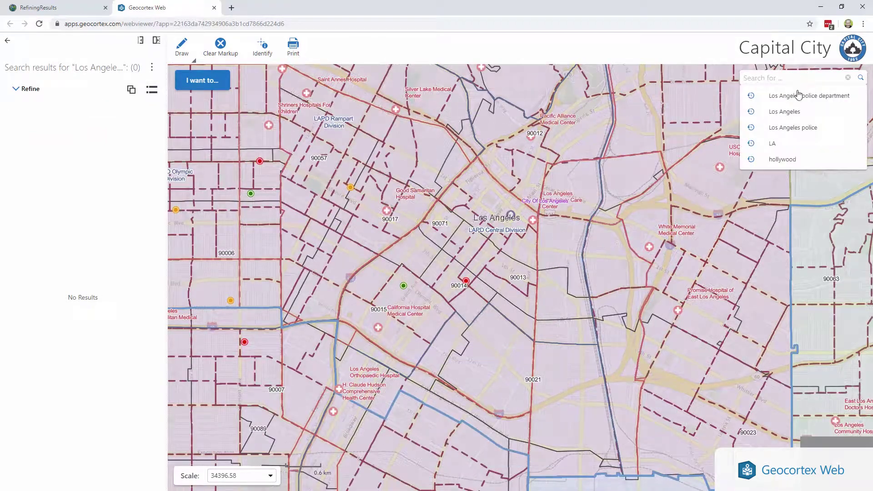
click(796, 112)
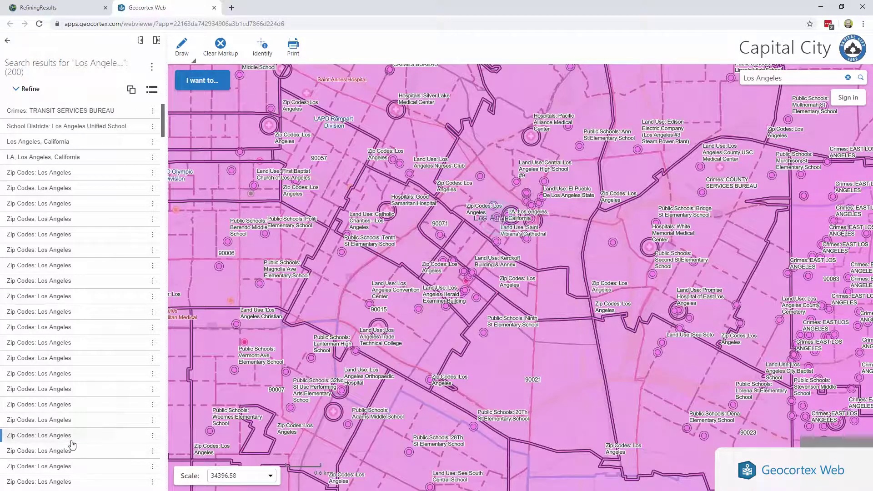
- Group the results by layer and remove the Crimes and Land Use groups
click(131, 90)
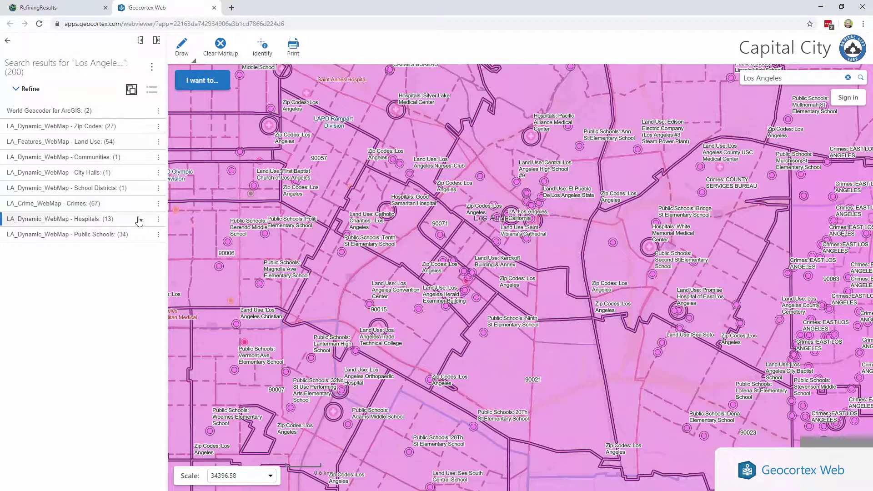
click(158, 203)
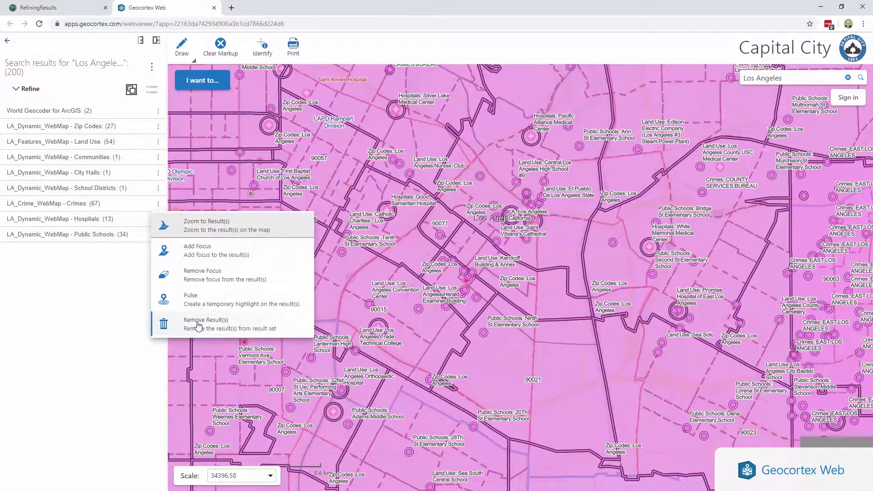
click(153, 327)
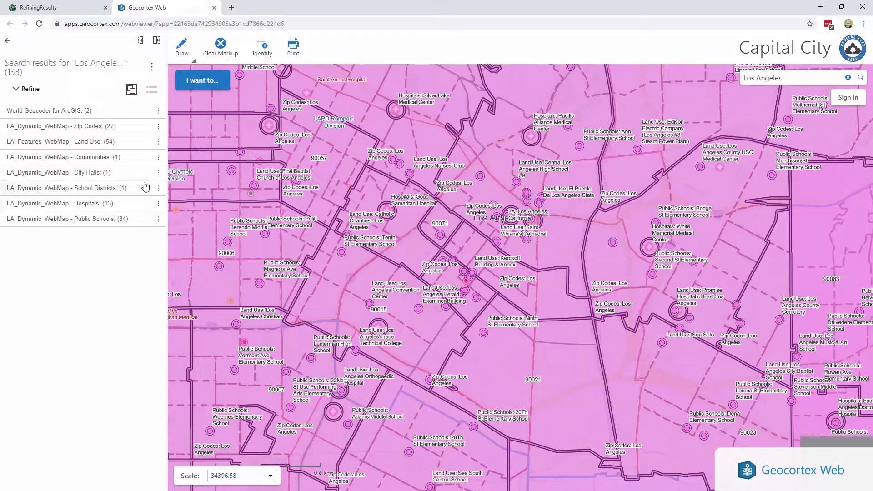
click(154, 144)
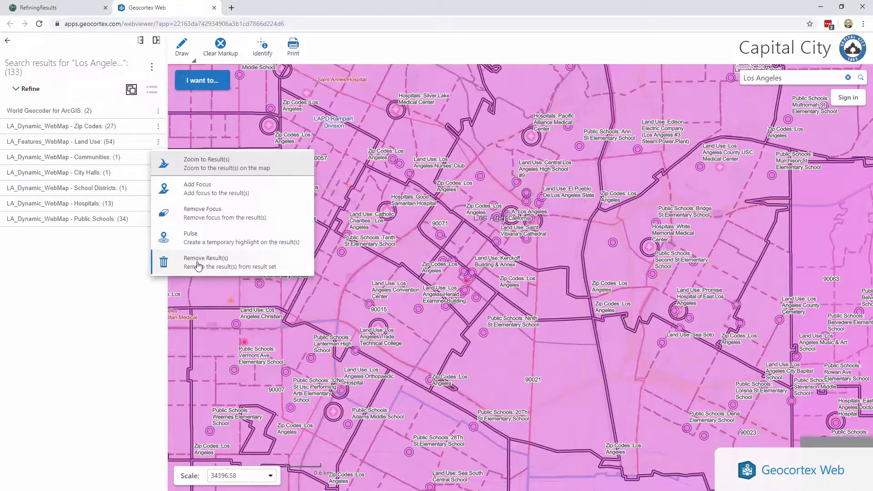
click(195, 258)
- Remove the Zip Codes and World Geocoder groups, leaving 50 results listed individually
click(157, 126)
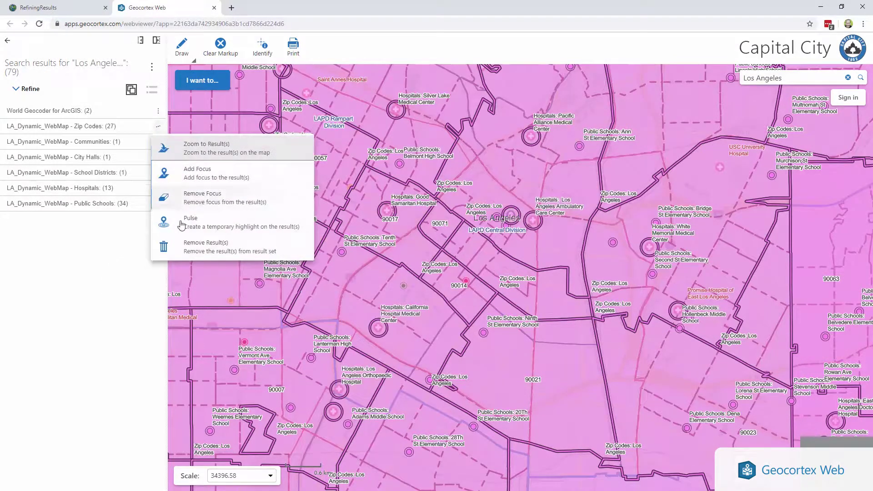
click(195, 242)
click(157, 110)
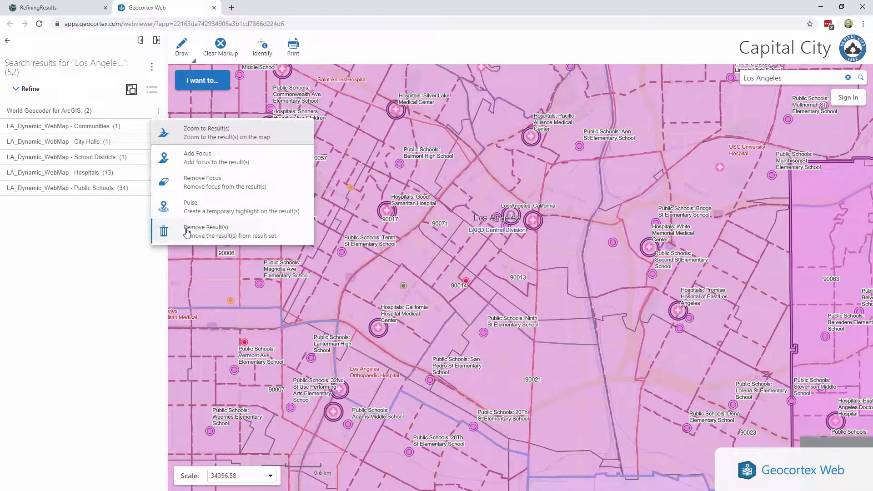
click(173, 229)
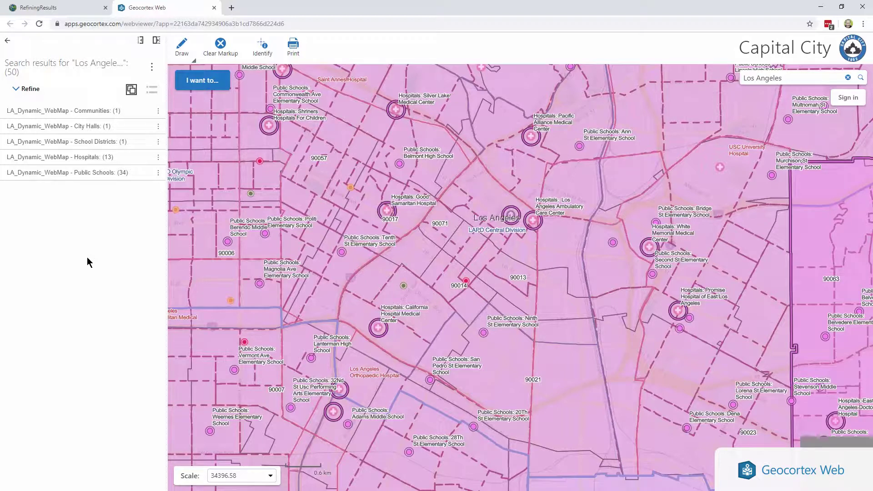
click(131, 93)
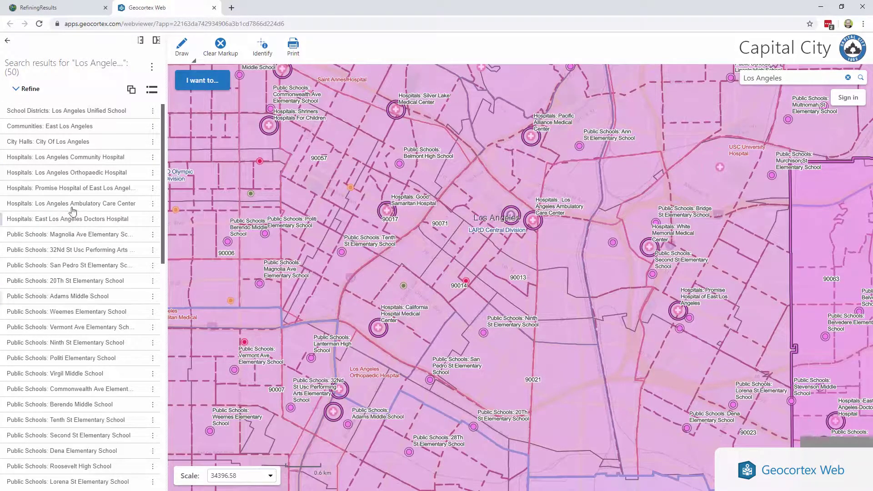
- Refine by source, trying Public Schools and School Districts, then settle on LA_Dynamic_WebMap - Hospitals
click(27, 90)
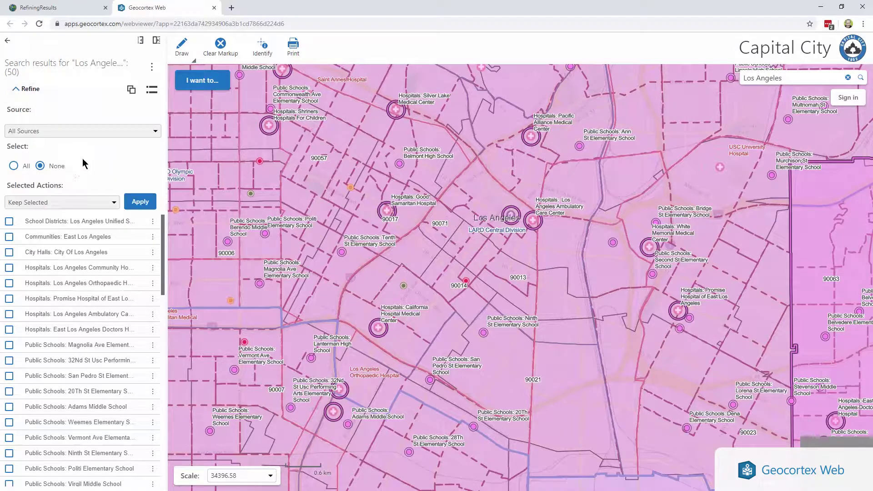
click(72, 133)
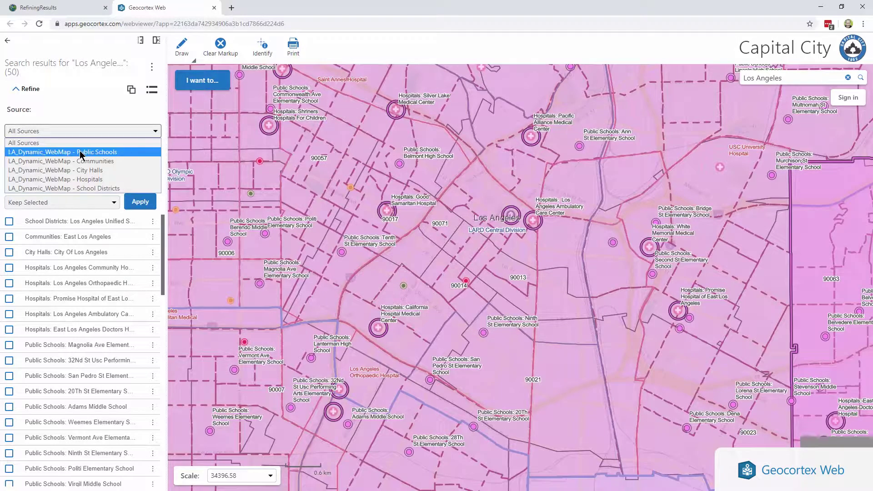
click(80, 153)
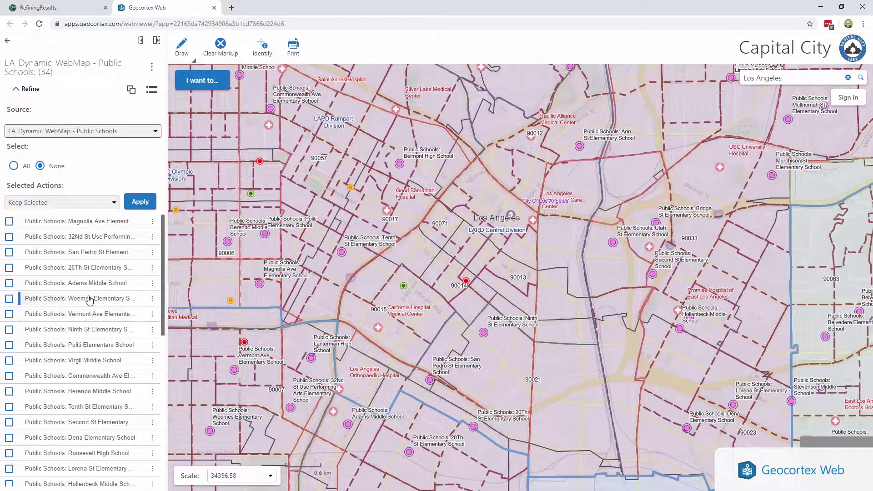
scroll(58, 373, down, 3)
scroll(58, 373, up, 3)
click(80, 132)
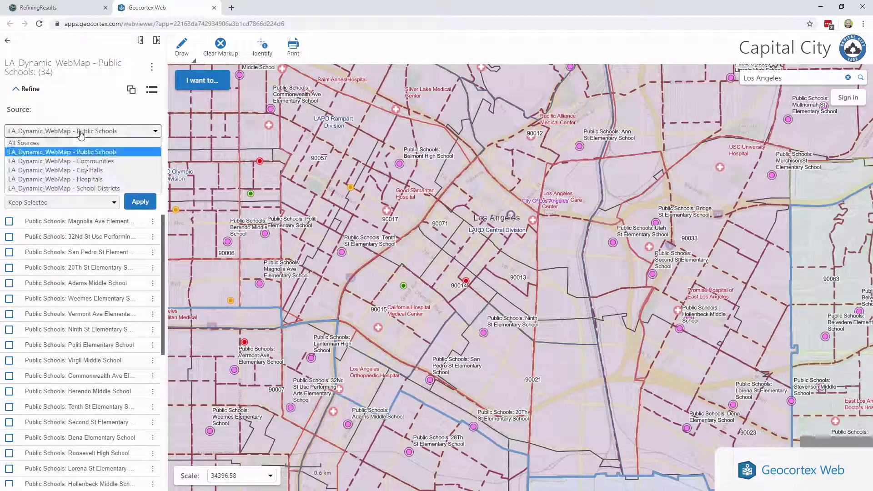
click(91, 188)
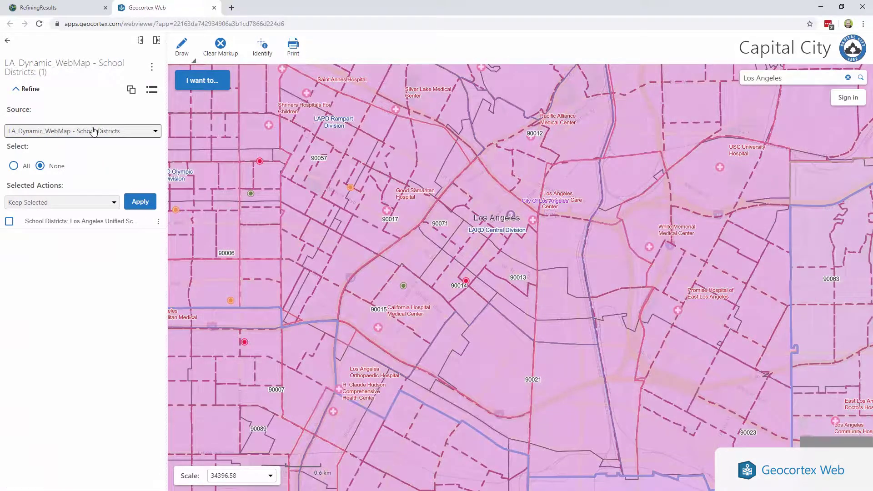
click(93, 131)
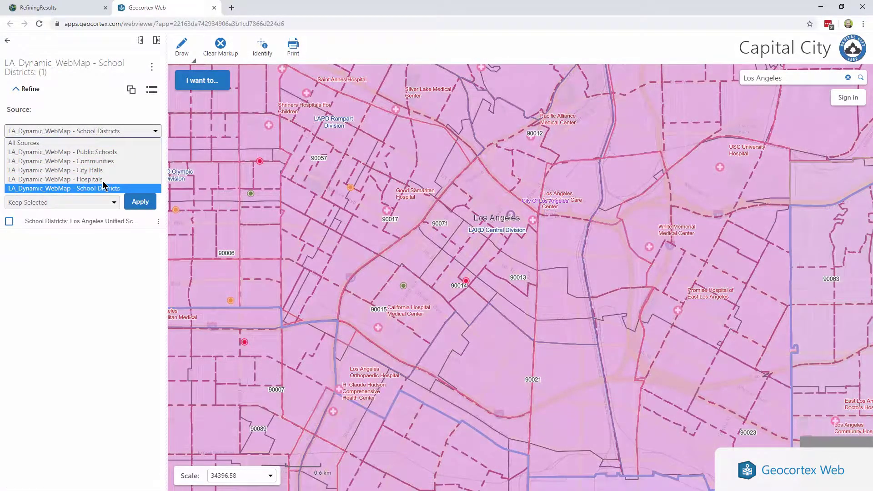
click(102, 180)
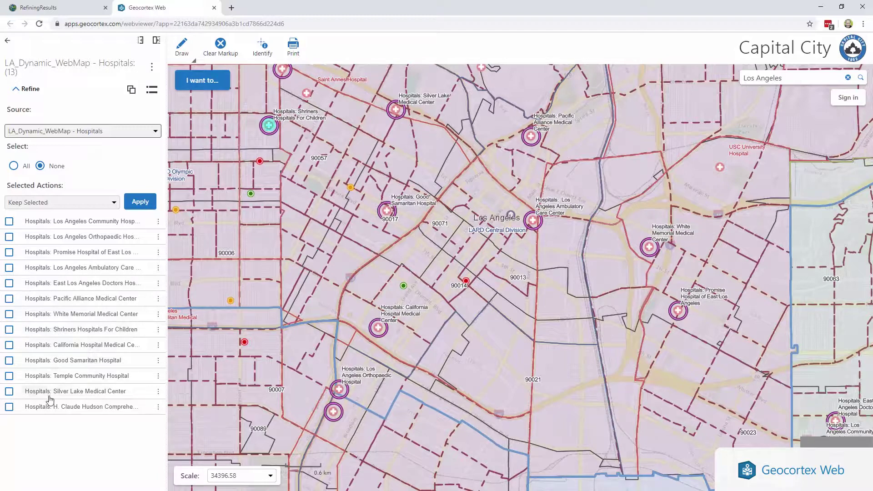
- Remove H. Claude Hudson, Temple Community and California Hospital Medical Center from the results
click(9, 407)
click(9, 376)
click(9, 346)
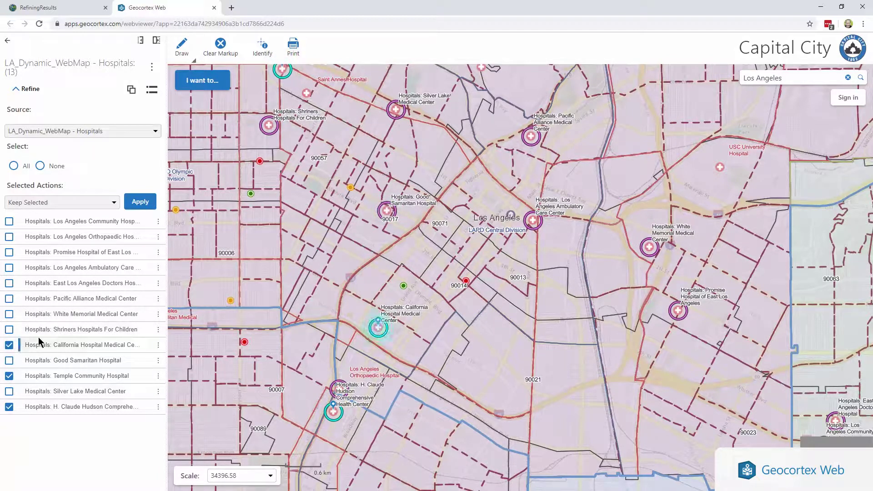
click(80, 203)
click(77, 226)
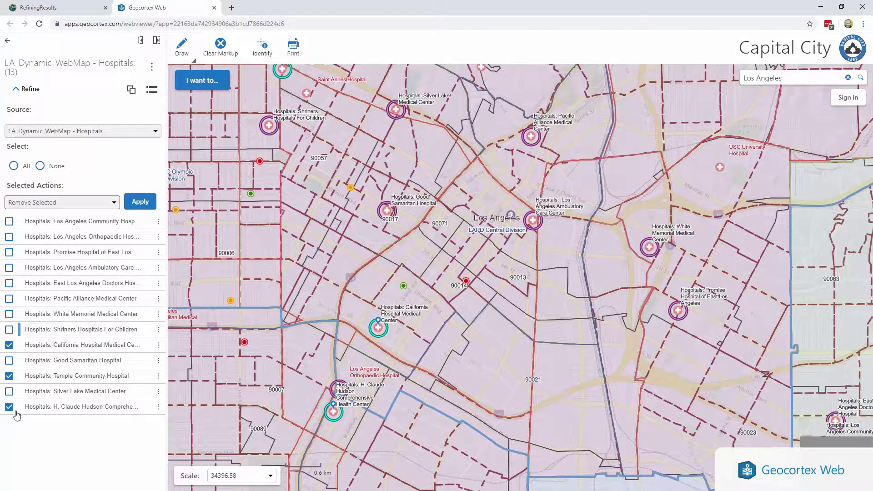
click(142, 205)
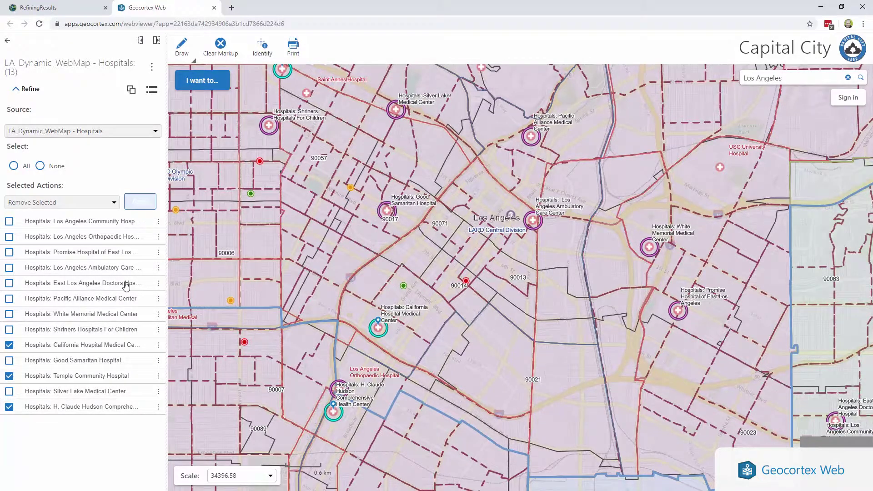
- Keep only Orthopaedic, Ambulatory Care, East LA Doctors, Pacific Alliance and White Memorial hospitals
click(53, 203)
click(53, 216)
click(9, 236)
click(9, 267)
click(9, 283)
click(10, 299)
click(9, 314)
click(141, 201)
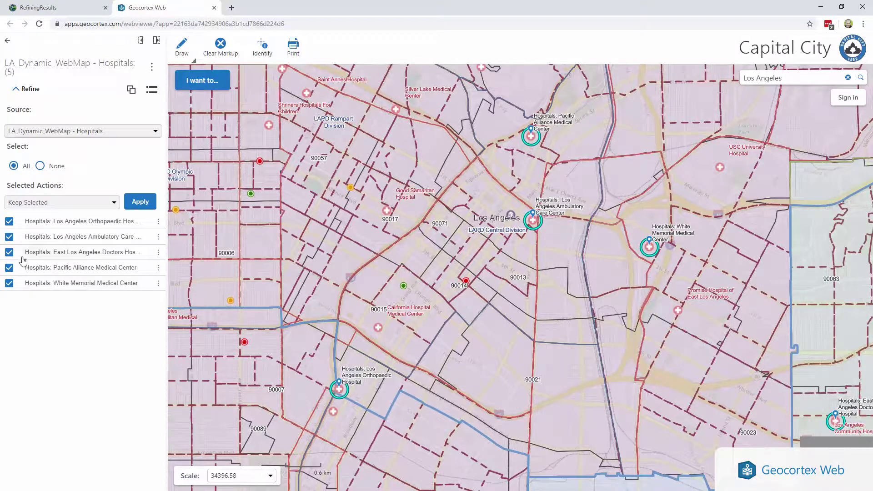
- Clear all marks, then mark only Orthopaedic and East Los Angeles Doctors hospitals
click(40, 166)
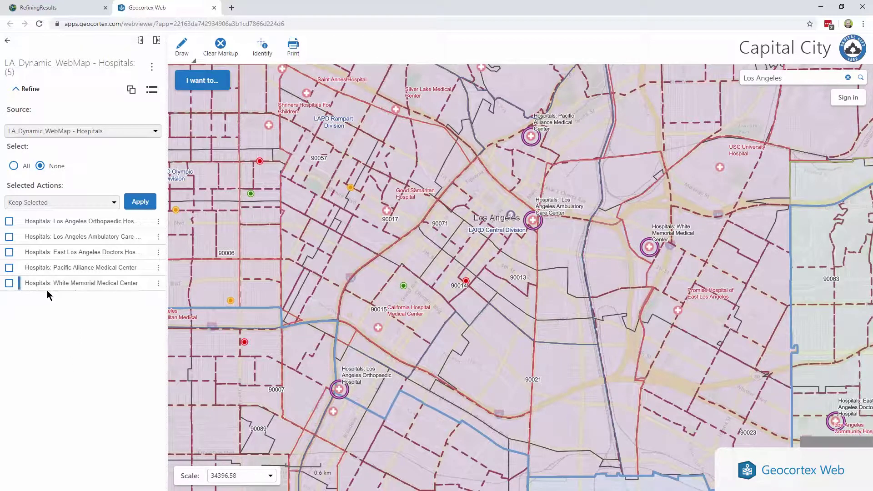
click(9, 221)
click(9, 251)
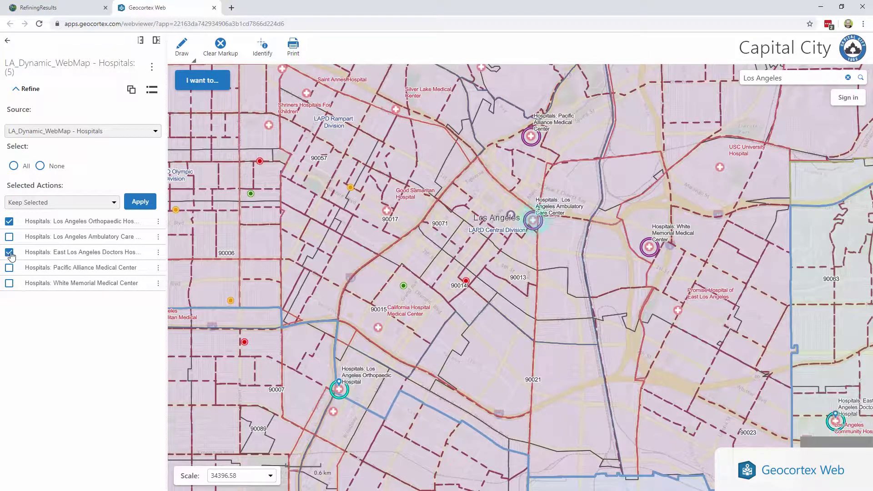
click(78, 132)
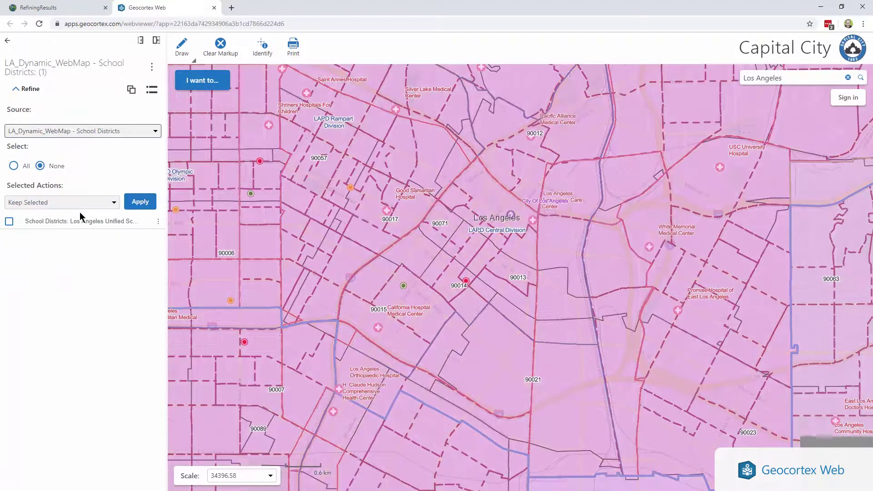
- Mark the Los Angeles Unified school district and switch the source to Public Schools
click(9, 220)
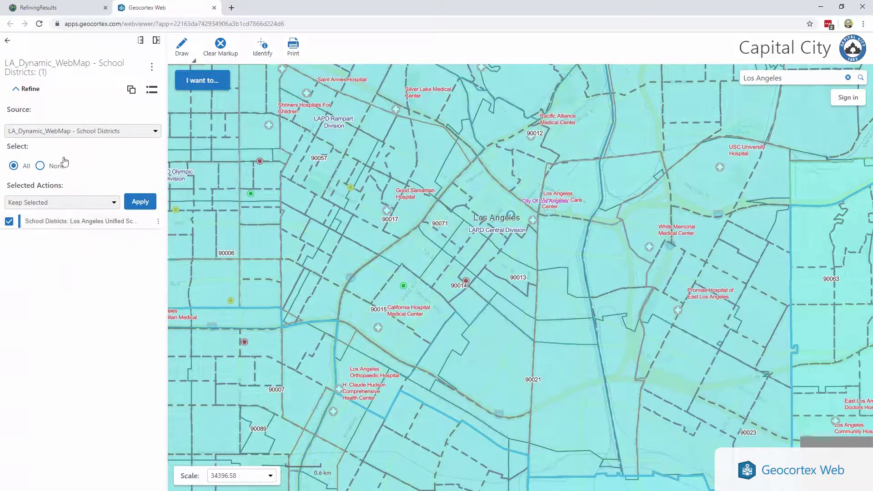
click(67, 134)
click(66, 136)
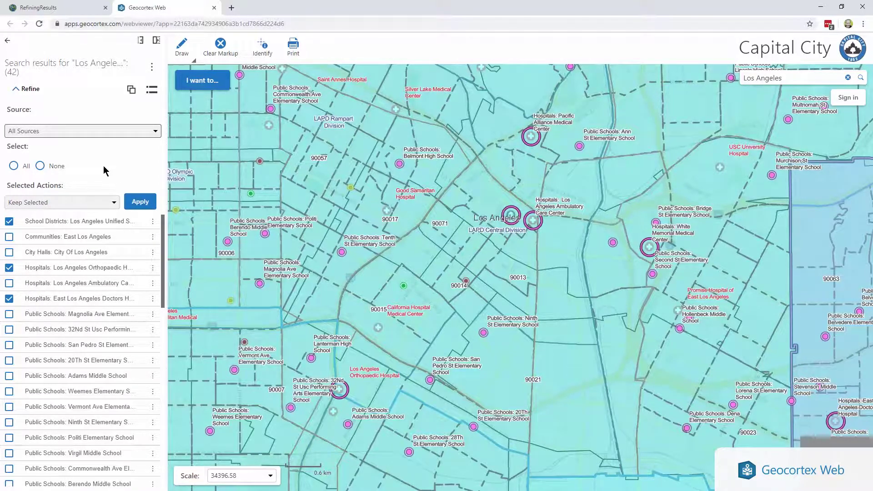
click(101, 130)
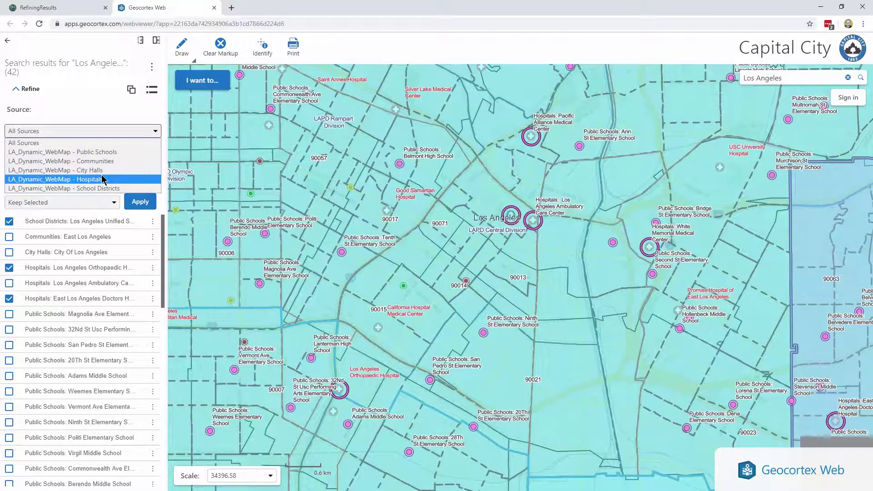
click(106, 152)
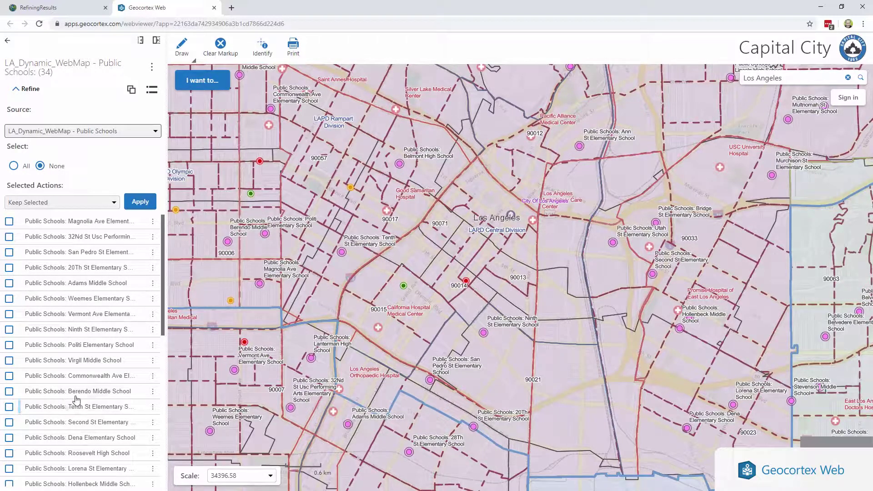
- Keep all public schools except Hollenbeck, Stevenson and Belmont, leaving 31, and collapse Refine
click(14, 166)
scroll(40, 336, down, 1)
scroll(30, 395, down, 2)
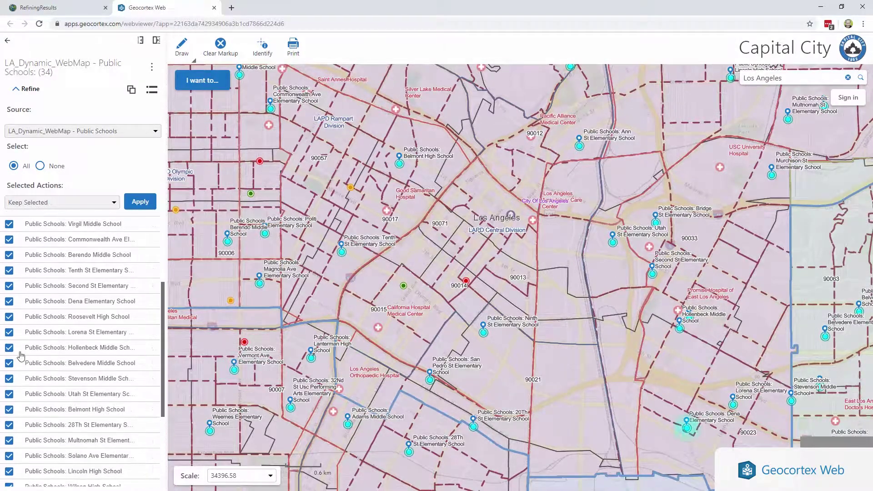
click(9, 347)
click(9, 378)
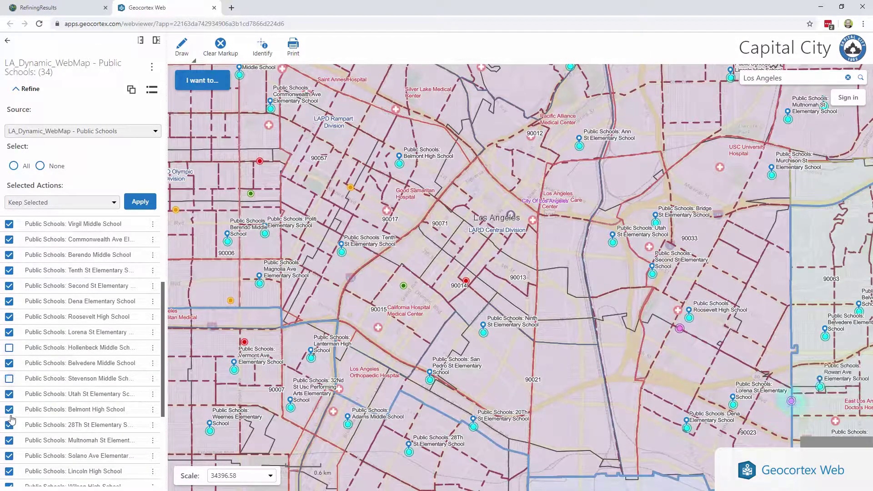
click(9, 409)
click(128, 204)
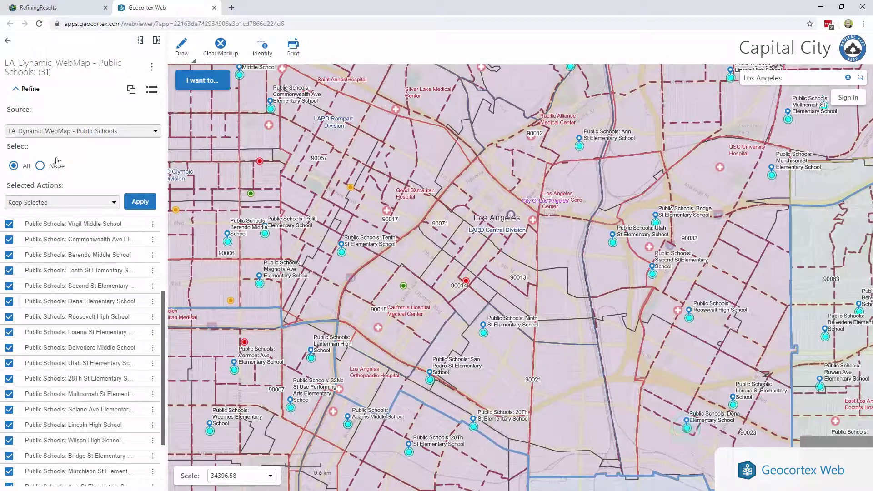
click(25, 89)
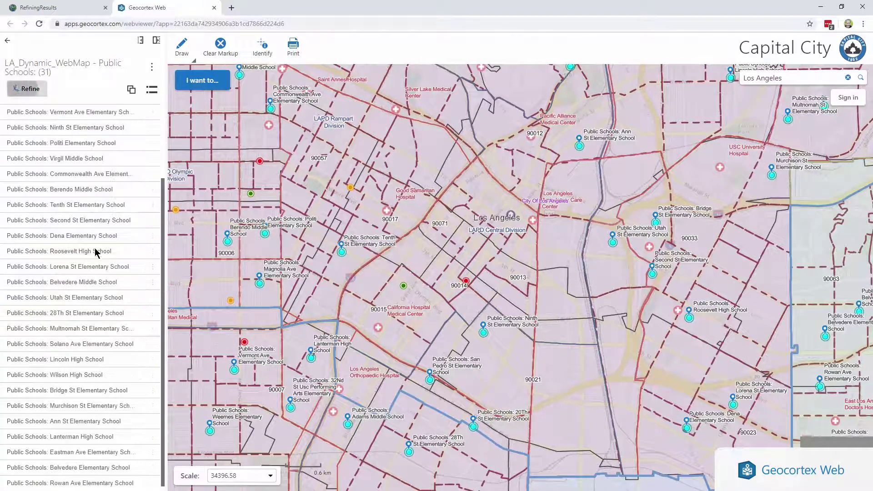